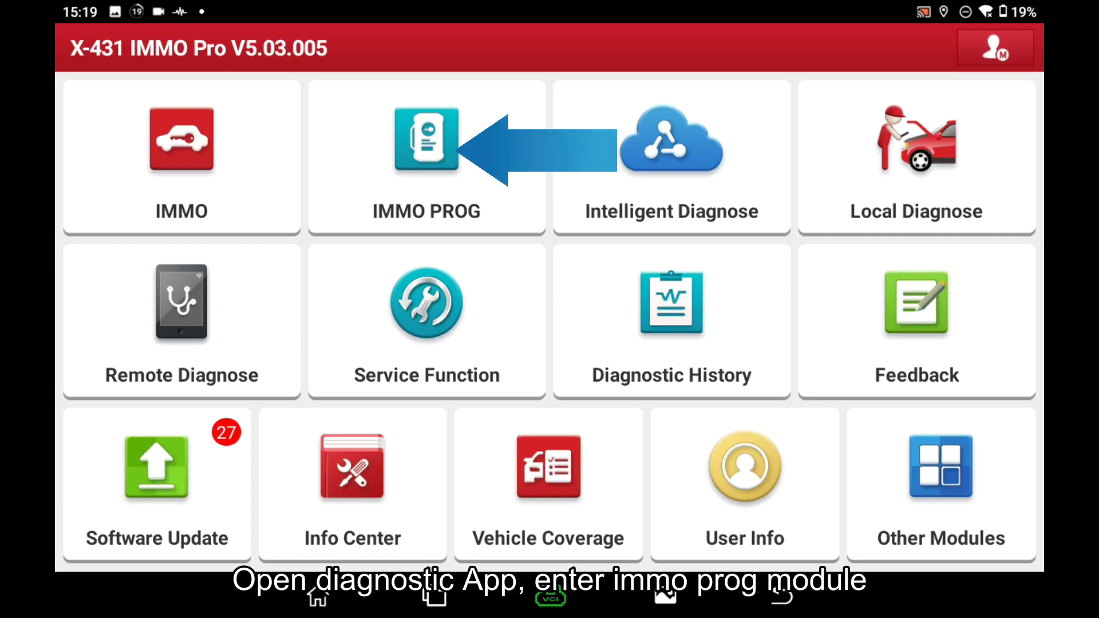
- Launch IMMO PROG V10.06 and get past the version and connection screens to the adaptor menu
click(426, 157)
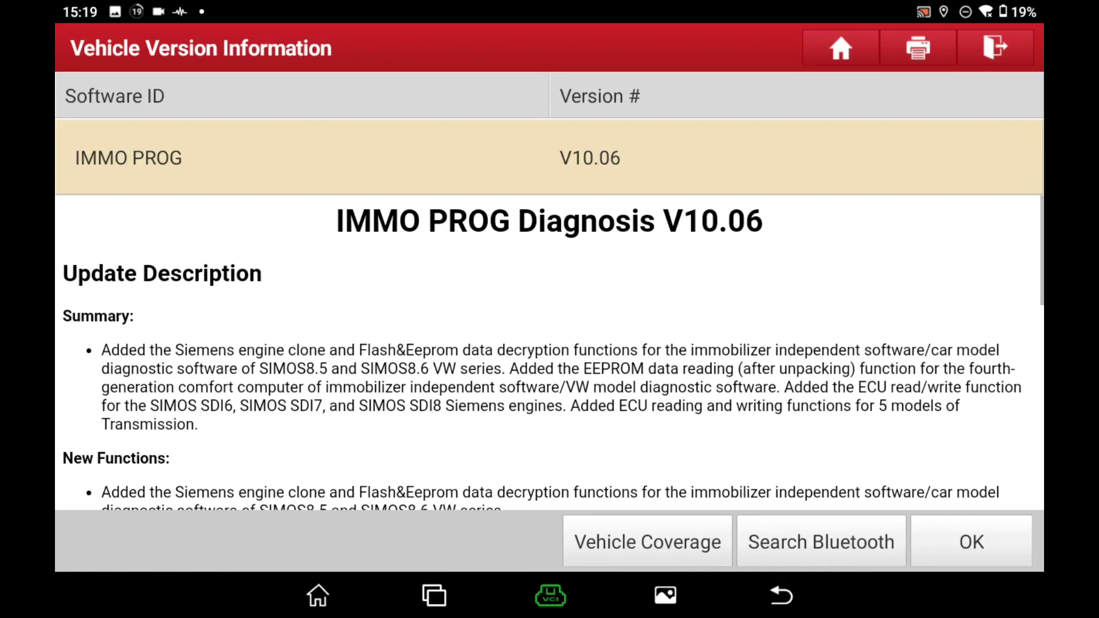
click(971, 541)
click(971, 542)
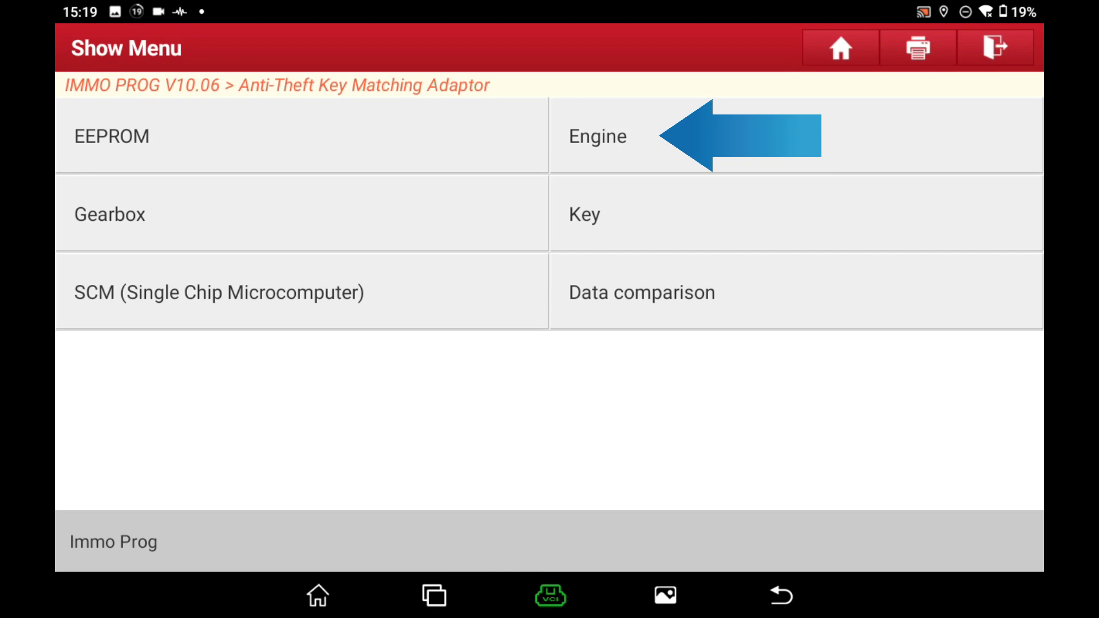
- Under Engine > Bosch, search for ECU model MED17.5.25
click(598, 136)
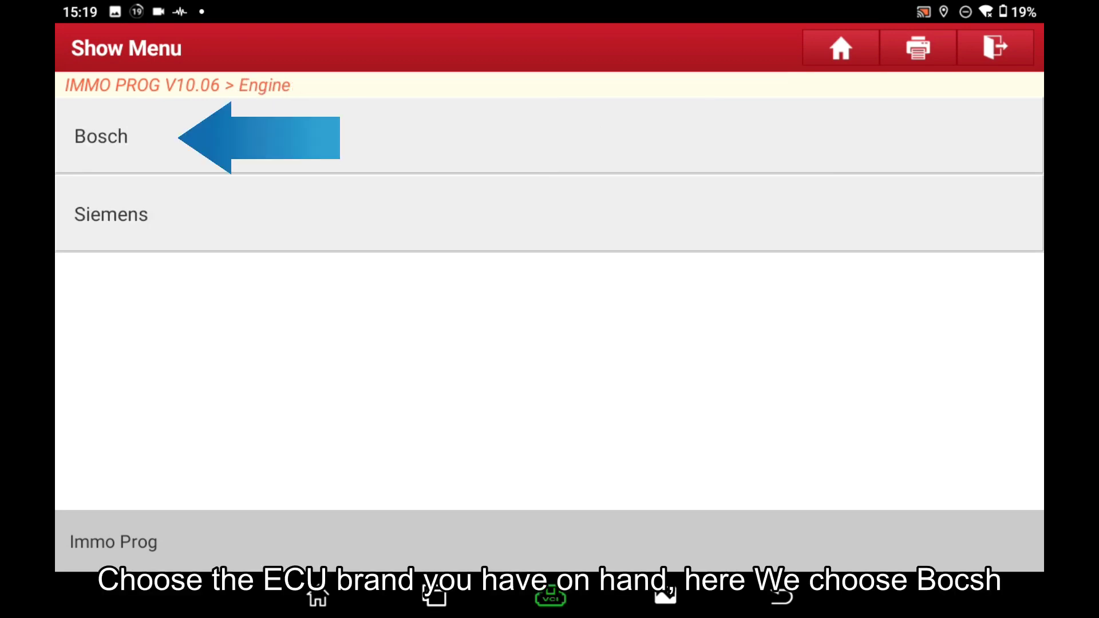
click(100, 137)
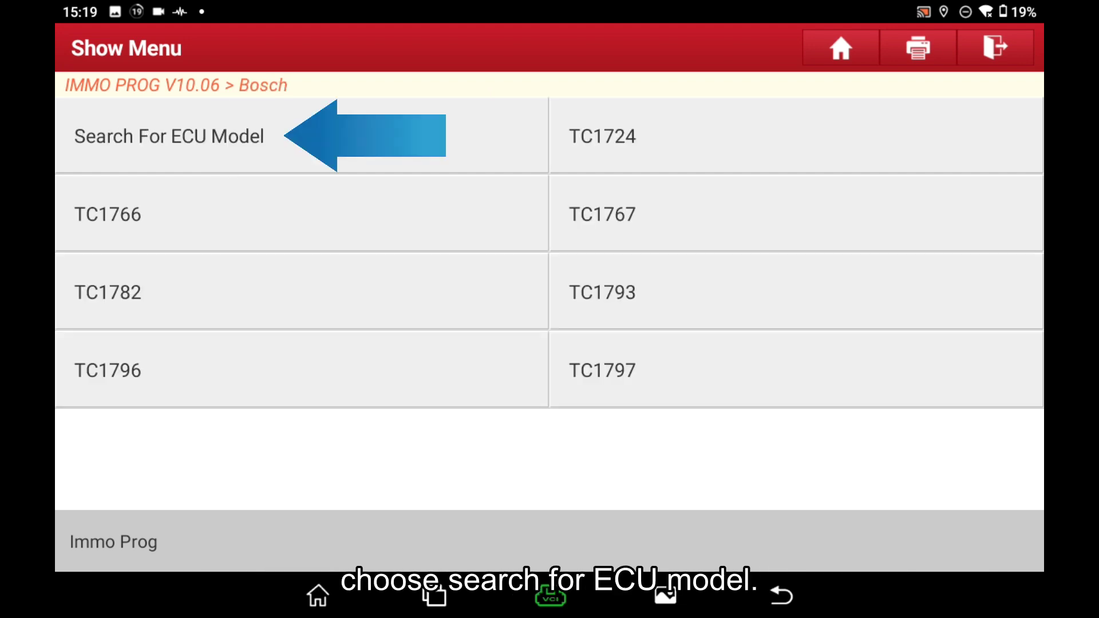
click(168, 136)
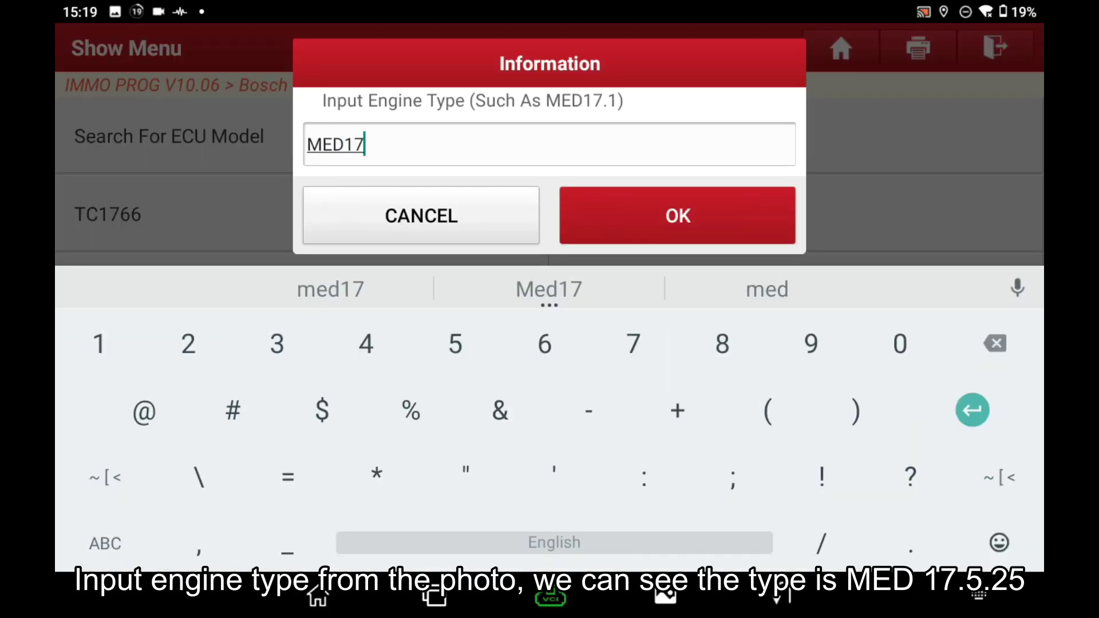
text(25)
key(Return)
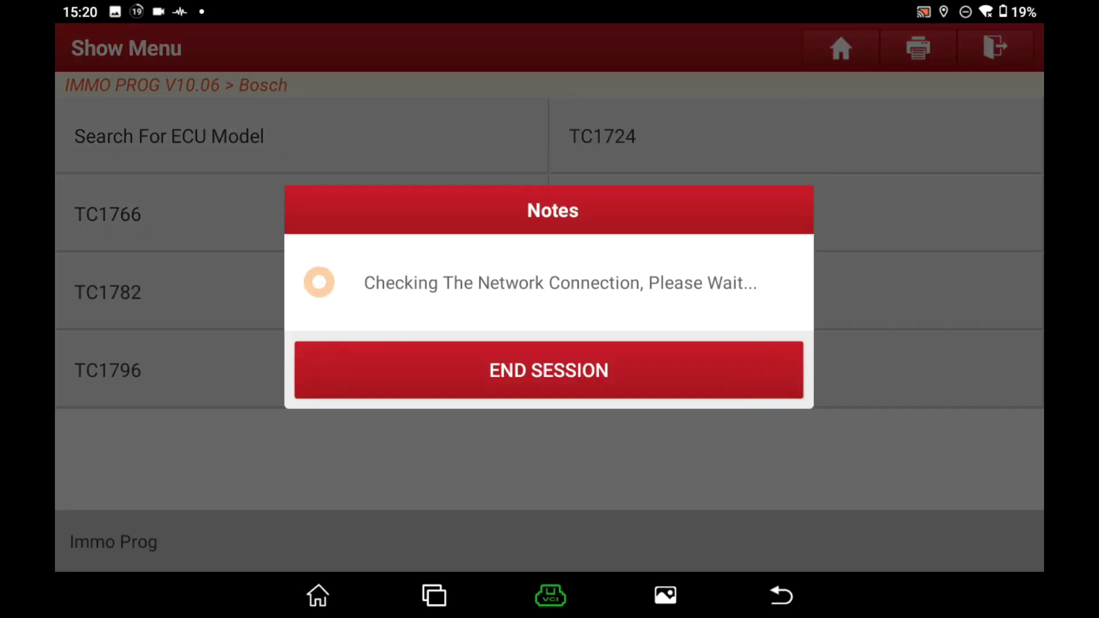
- Select the TC1782 chip from the search result and review its Precautions page
click(549, 379)
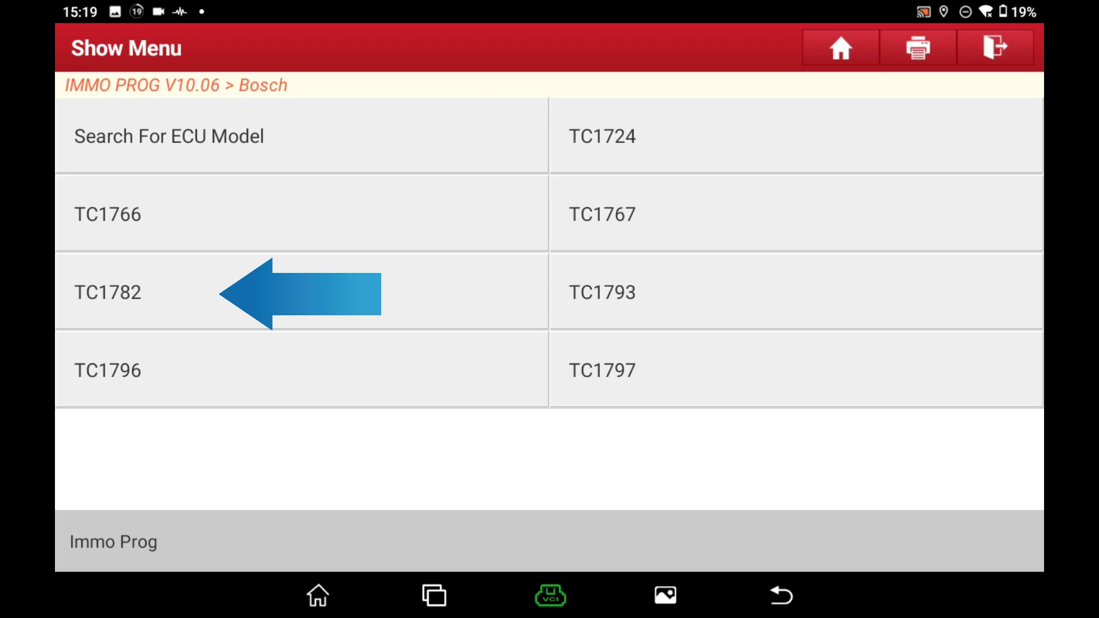
click(107, 293)
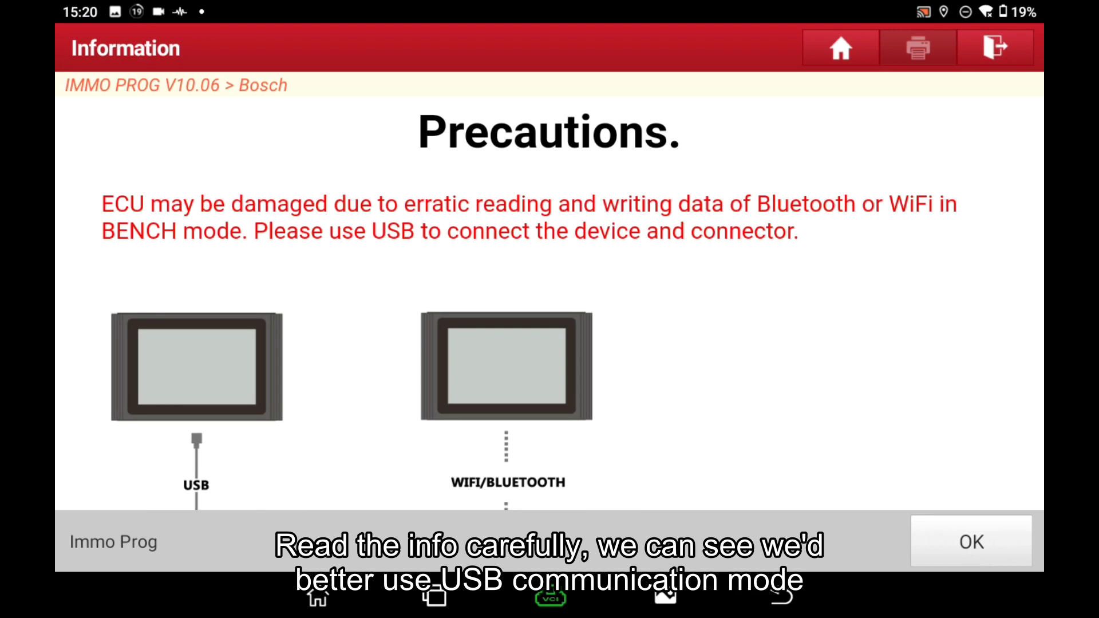
scroll(550, 303, down, 3)
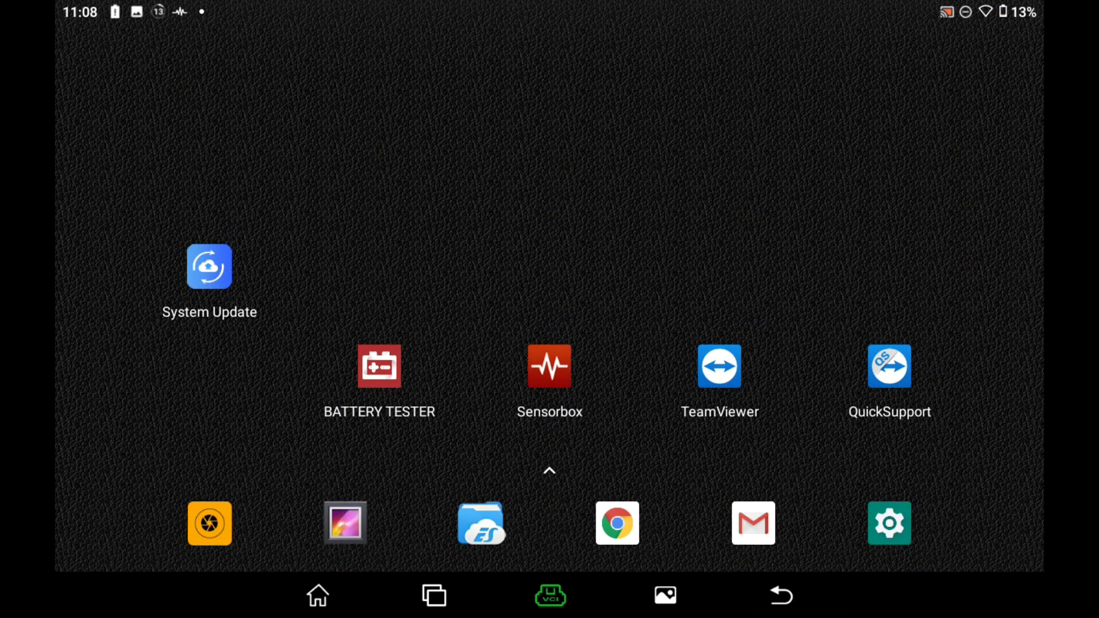
- Turn on USB Switch under USB Management in Settings, then return to the home screen
click(889, 522)
scroll(550, 298, down, 15)
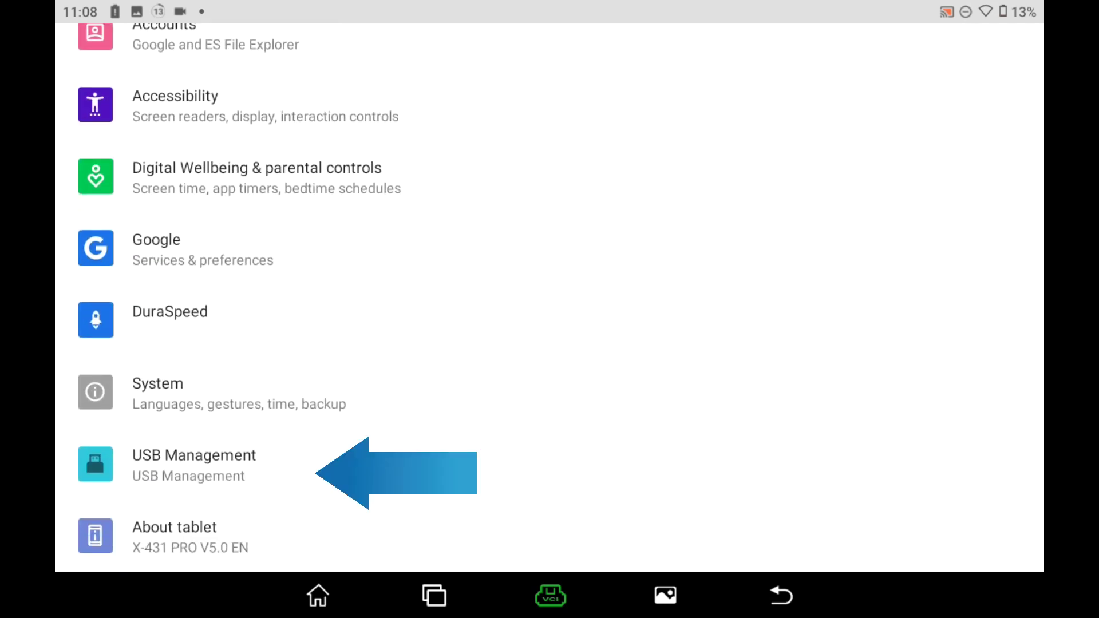
click(194, 465)
click(995, 137)
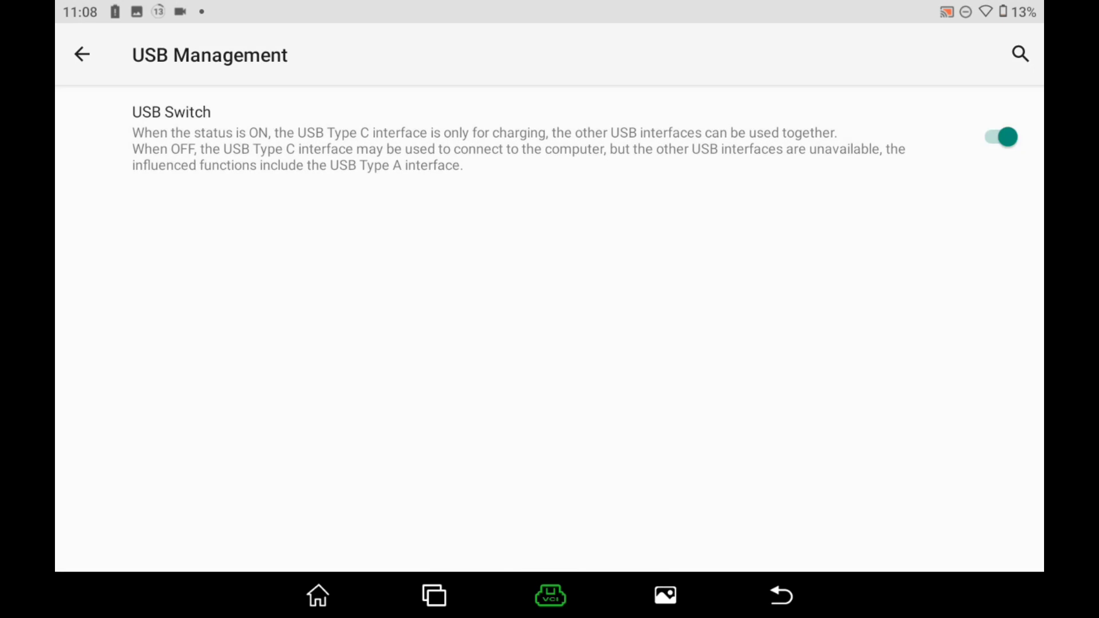
click(781, 595)
click(781, 595)
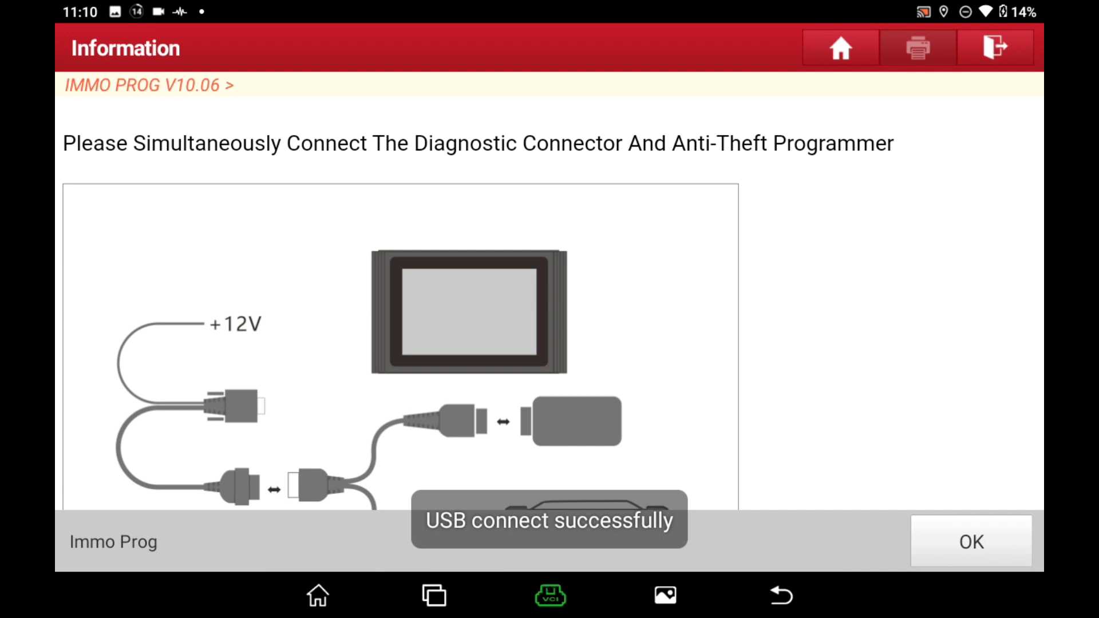
- Navigate back through Engine > Bosch > TC1782, accepting the USB precautions, to its wiring diagram
click(971, 541)
click(598, 136)
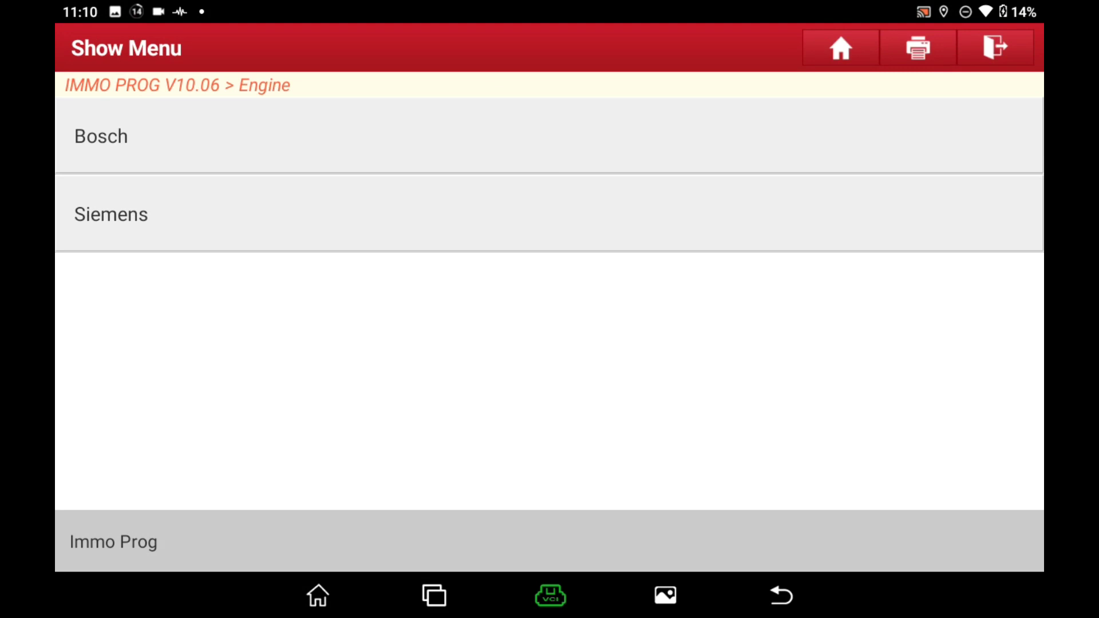
click(100, 136)
click(108, 214)
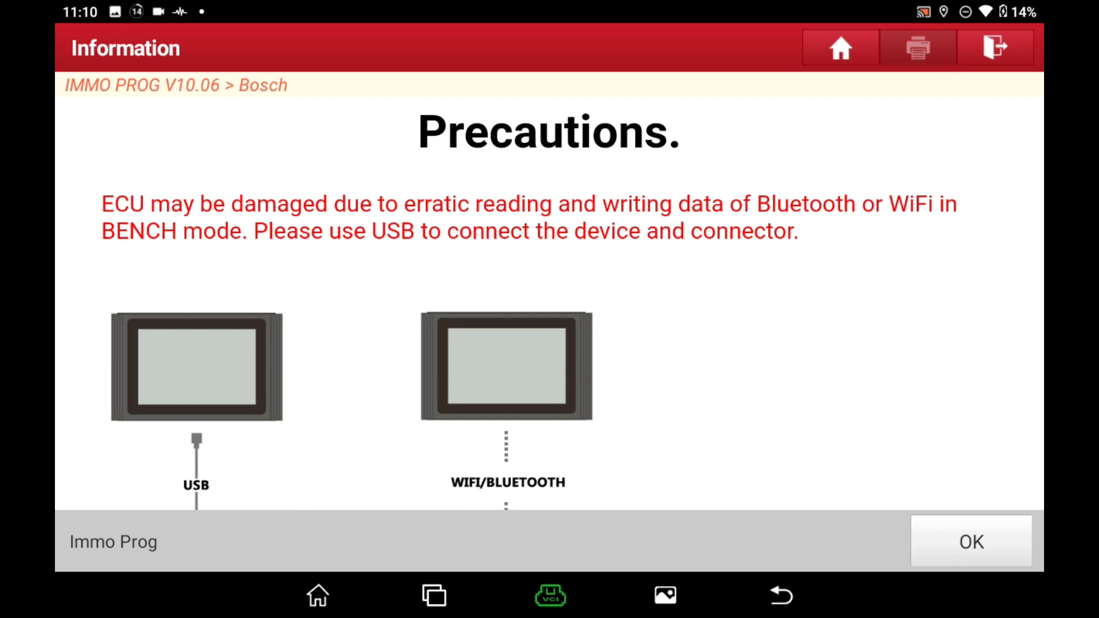
click(971, 541)
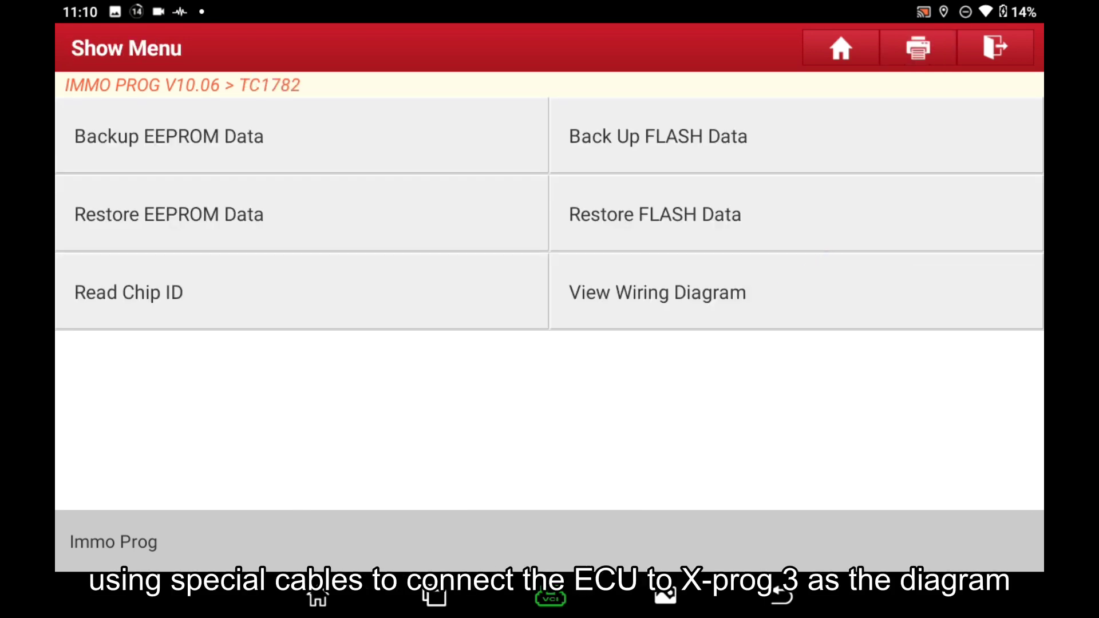
click(658, 292)
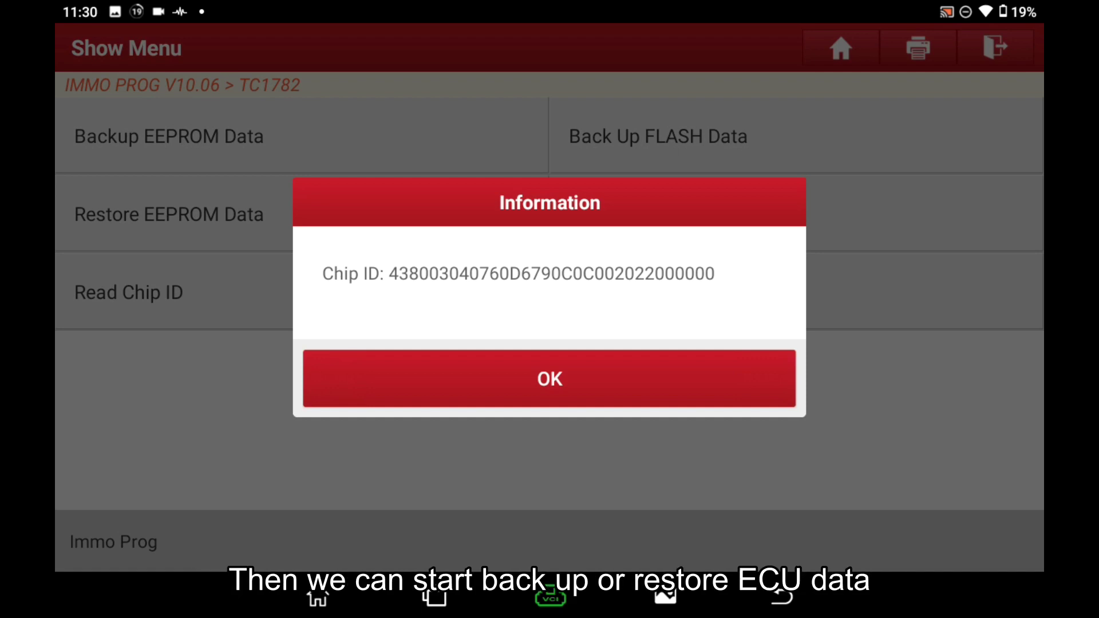
- Dismiss the TC1782 chip ID result dialog
click(550, 378)
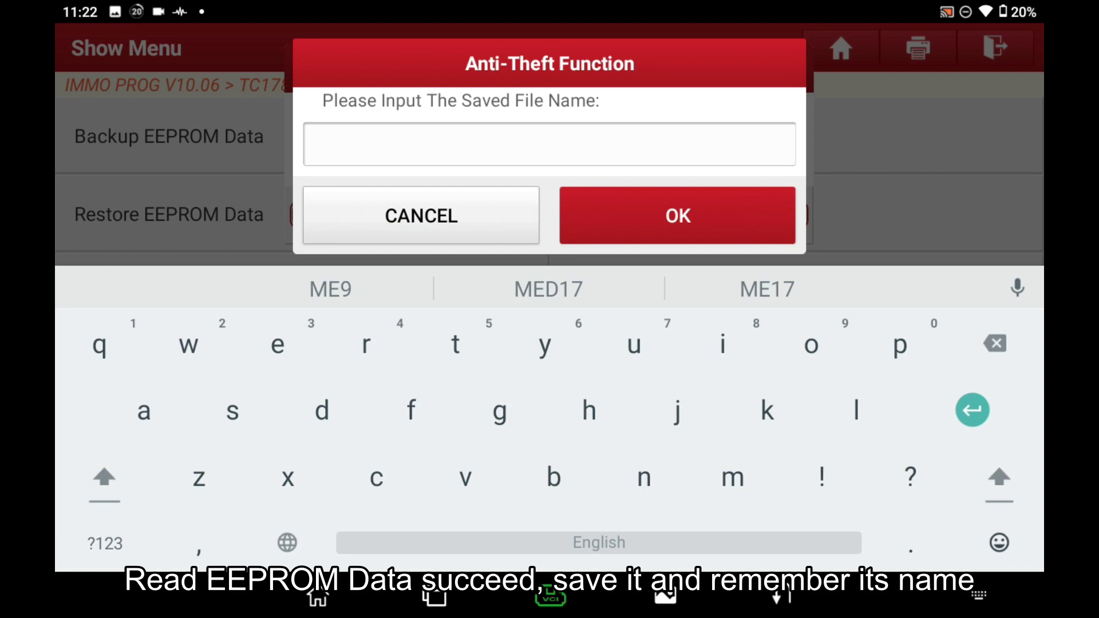
- Name the EEPROM backup MED17.5.25Eeprom, save it, and acknowledge the path and success messages
text(ME)
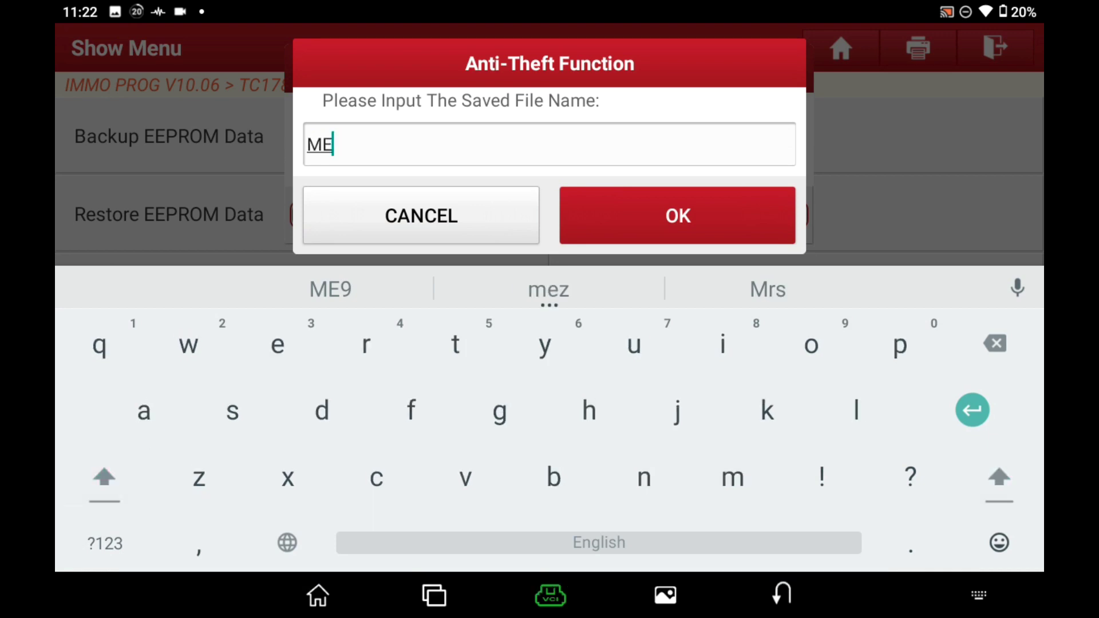
text(D17..)
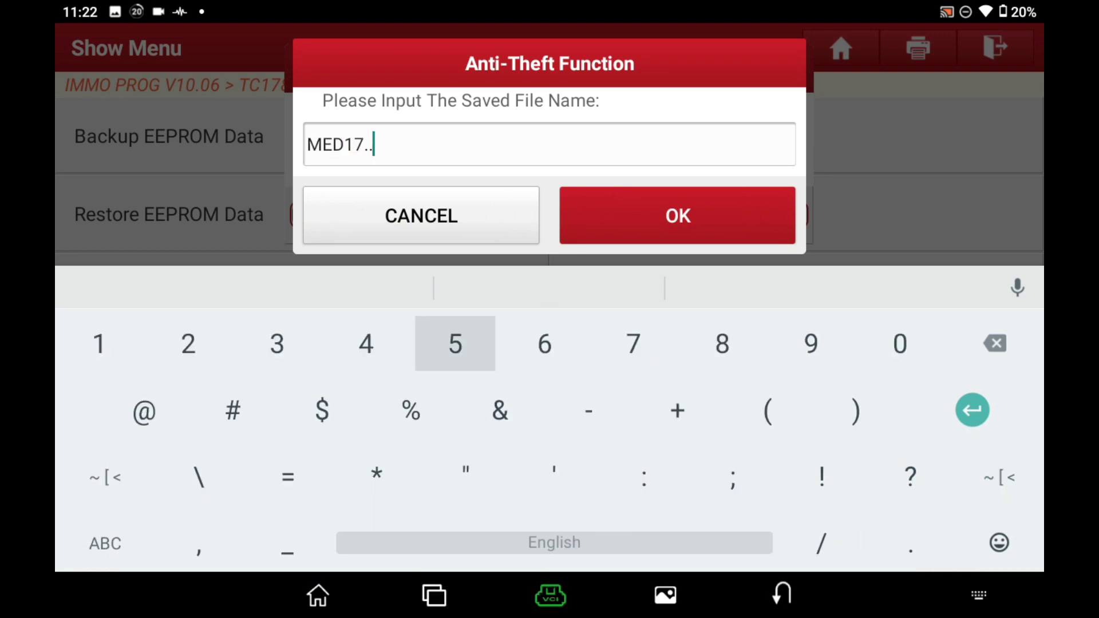
text(5.3)
key(BackSpace)
text(25)
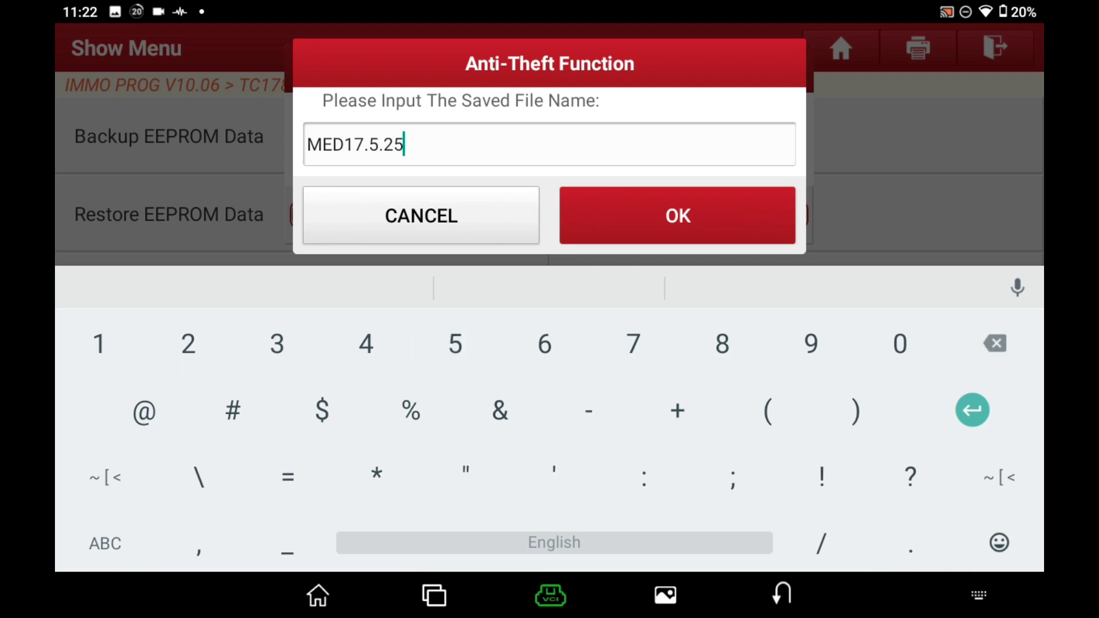
text(Eeprom)
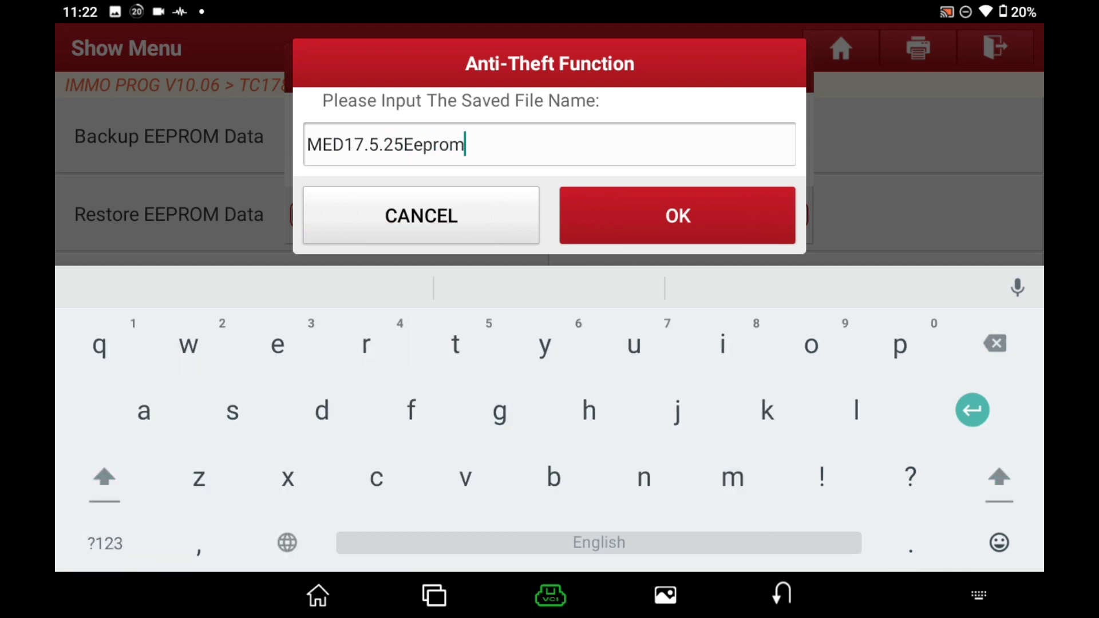
click(677, 216)
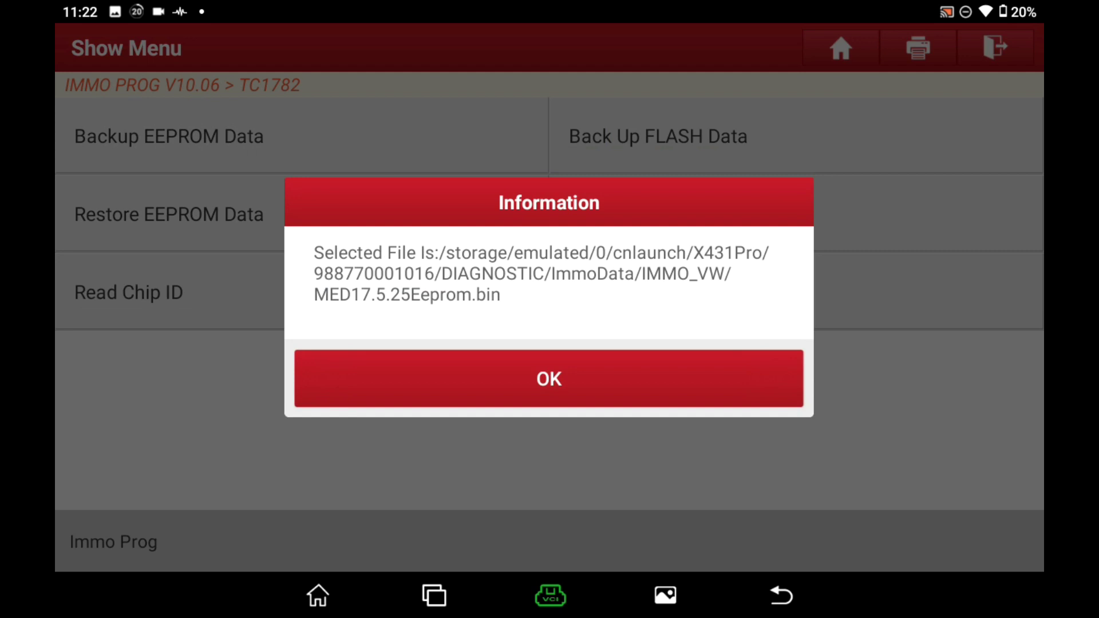
click(549, 378)
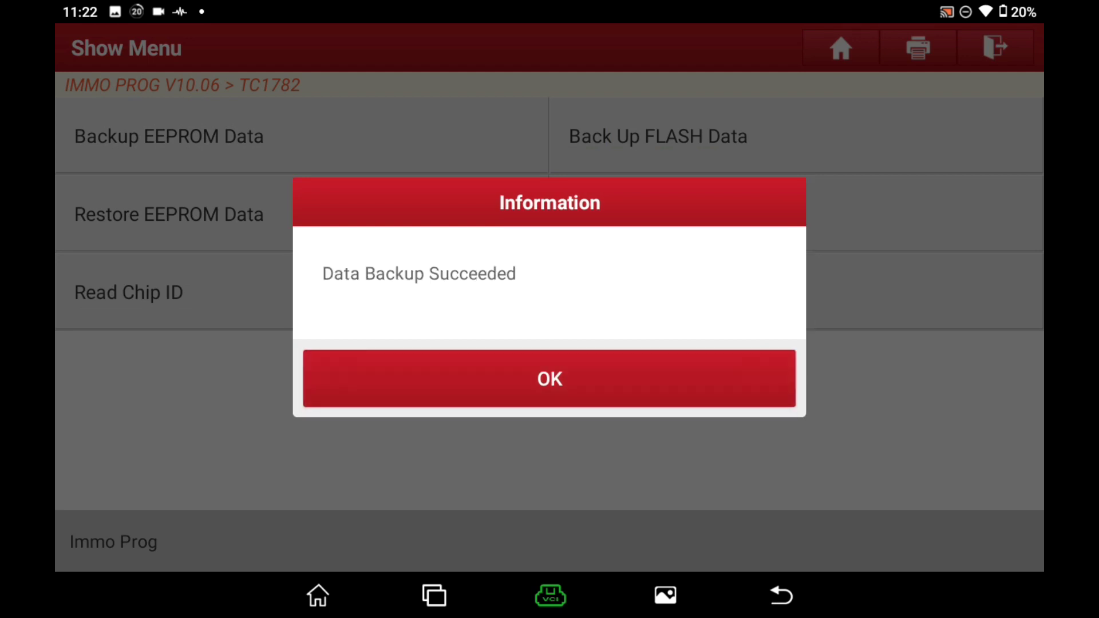
click(549, 379)
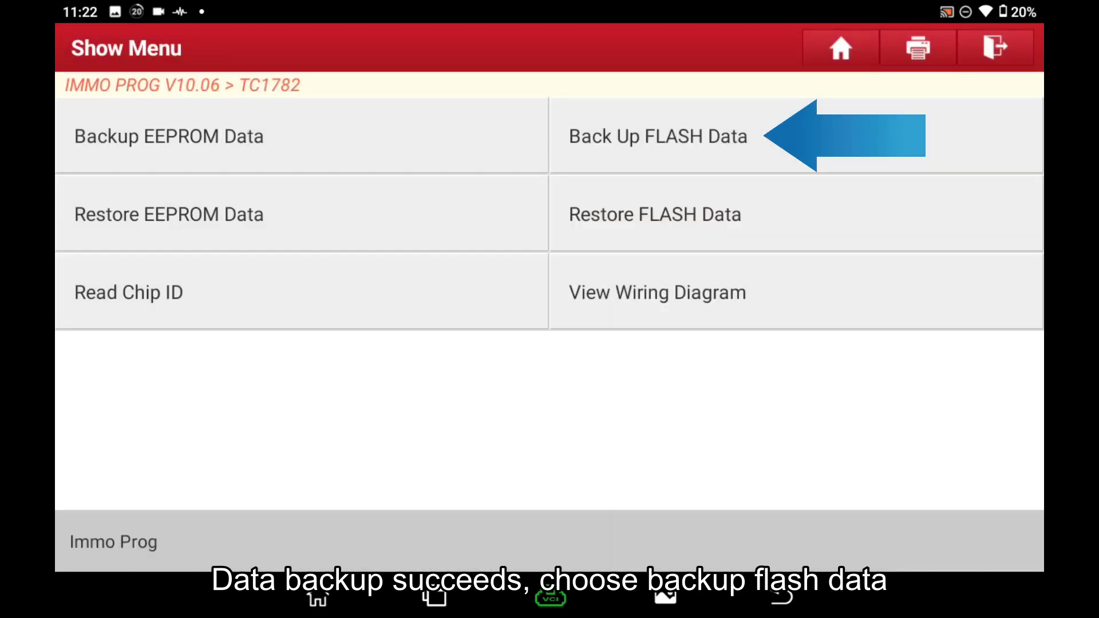
- Back up FLASH data as Med17.5.25Flash and acknowledge the USB, path and success dialogs
click(658, 137)
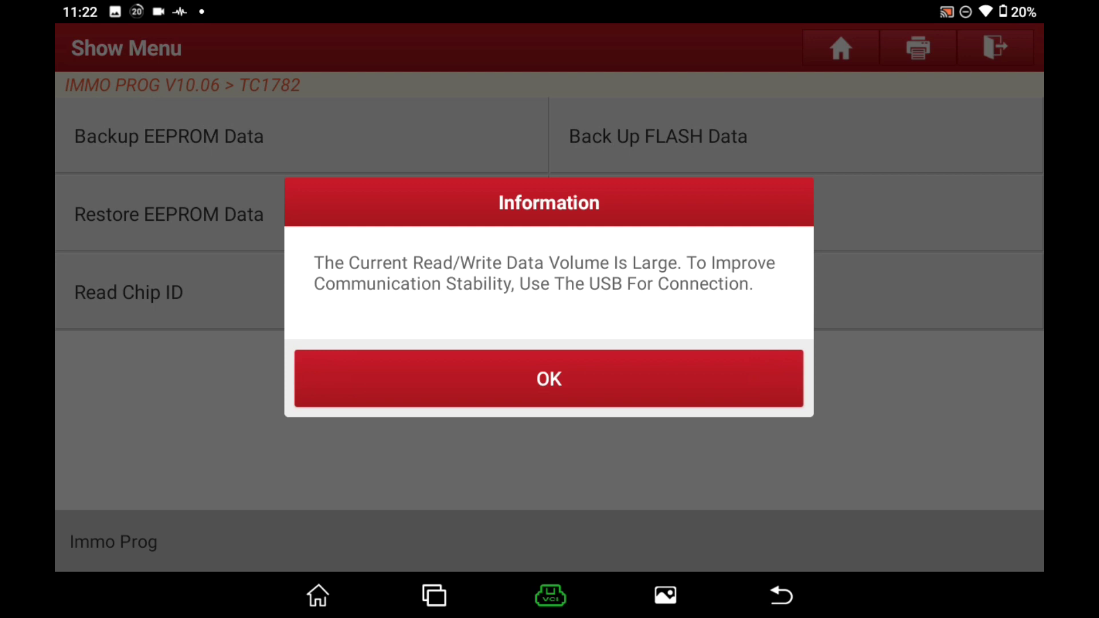
click(549, 378)
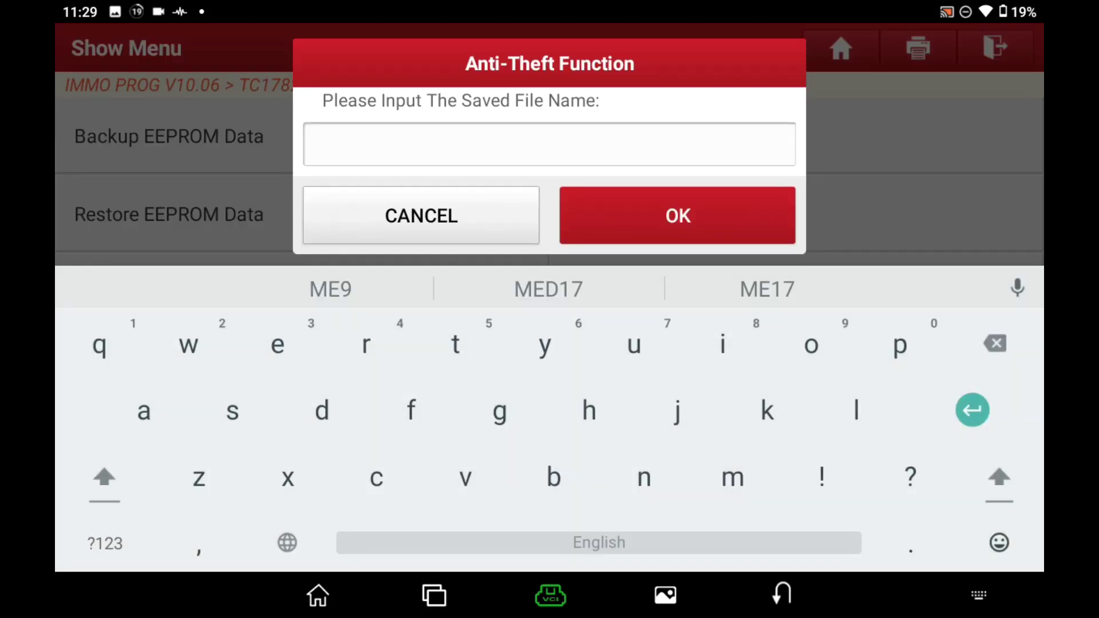
text(Med17.)
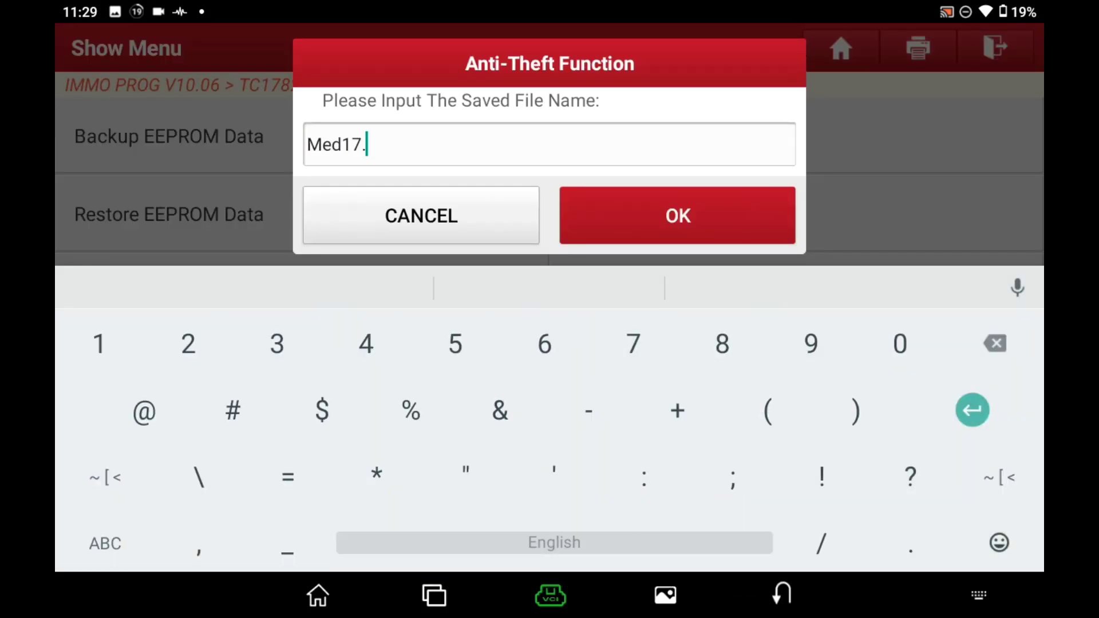
text(5.25Flash)
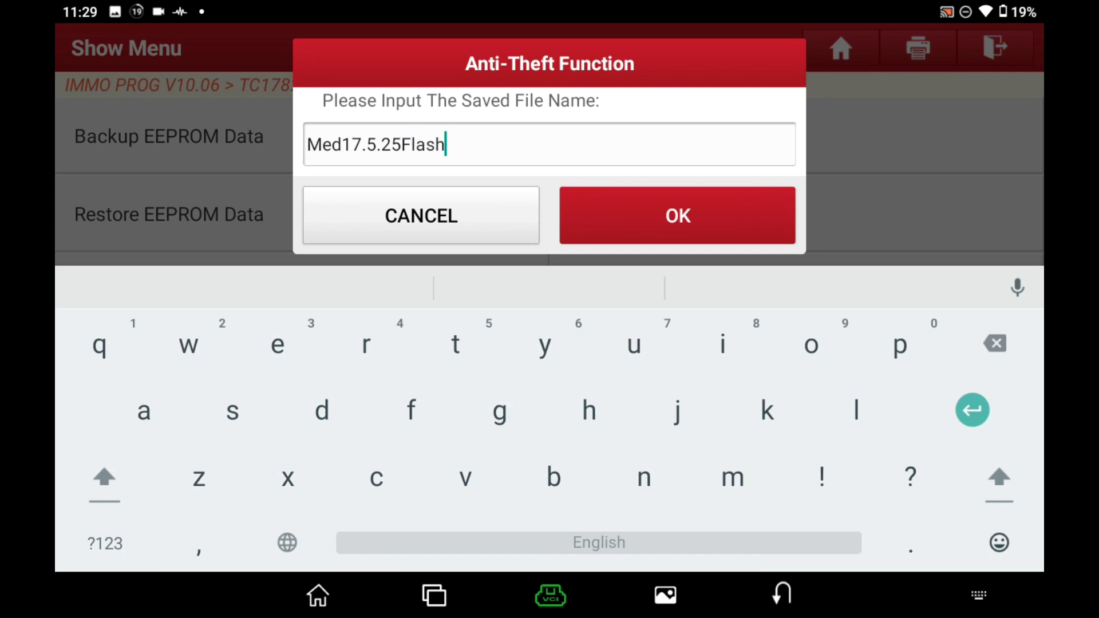
key(Return)
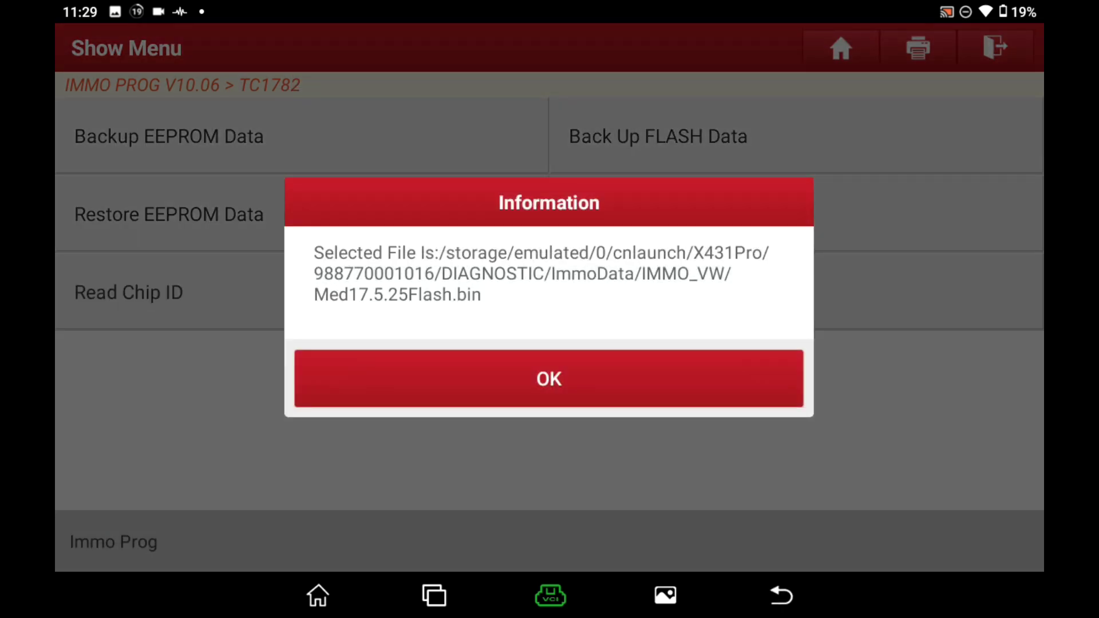
click(549, 378)
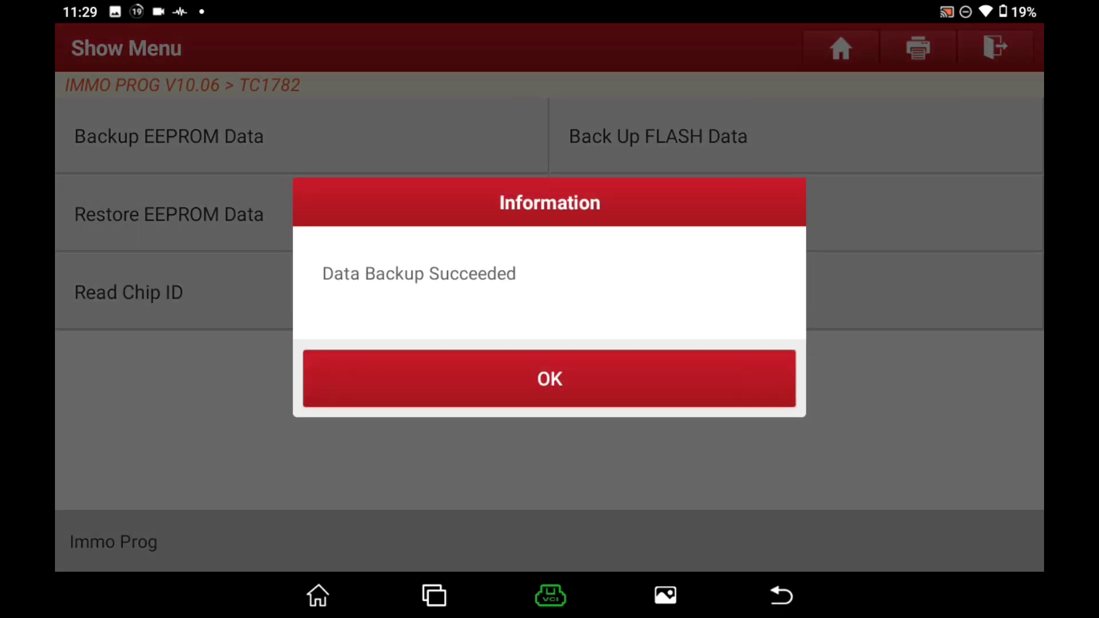
click(549, 379)
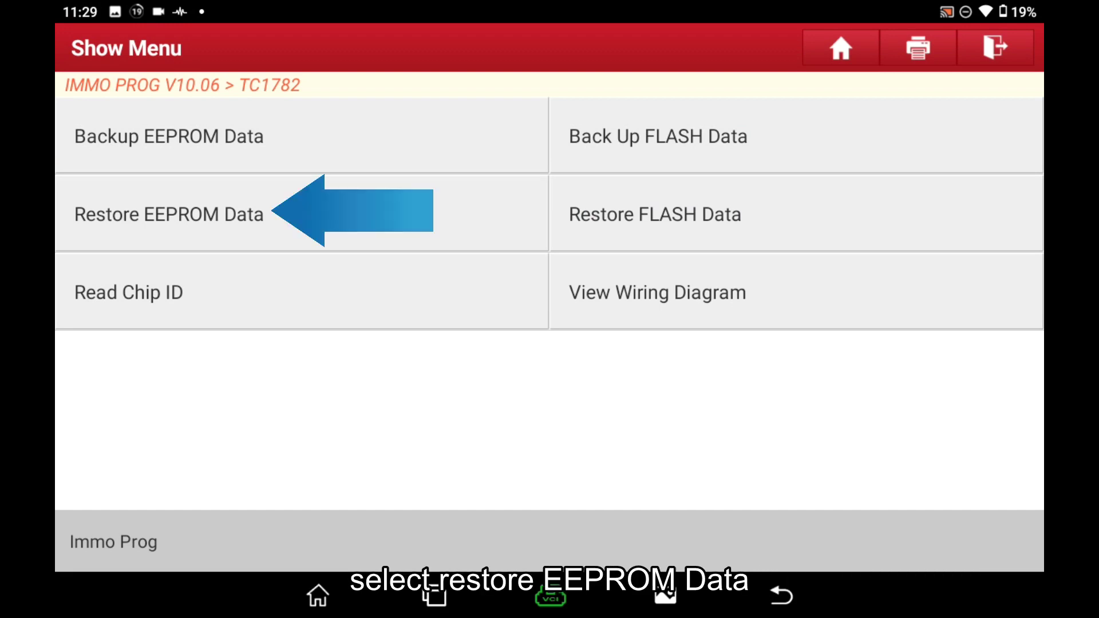
- Restore EEPROM data from MED17.5.25Eeprom.bin, confirming with YES and dismissing the success message
click(168, 214)
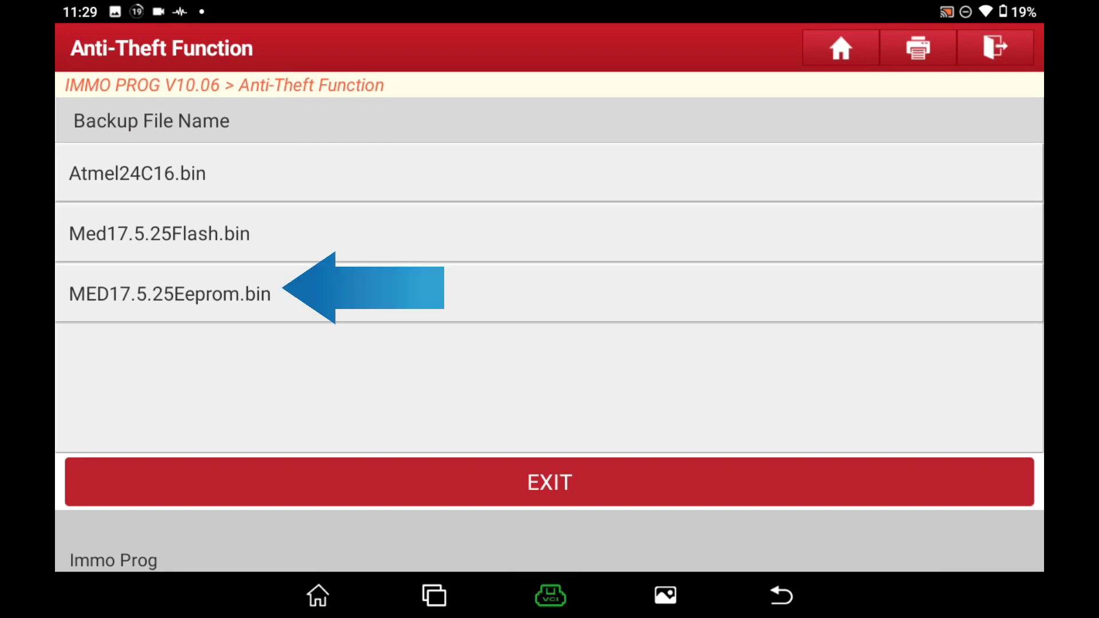
click(170, 294)
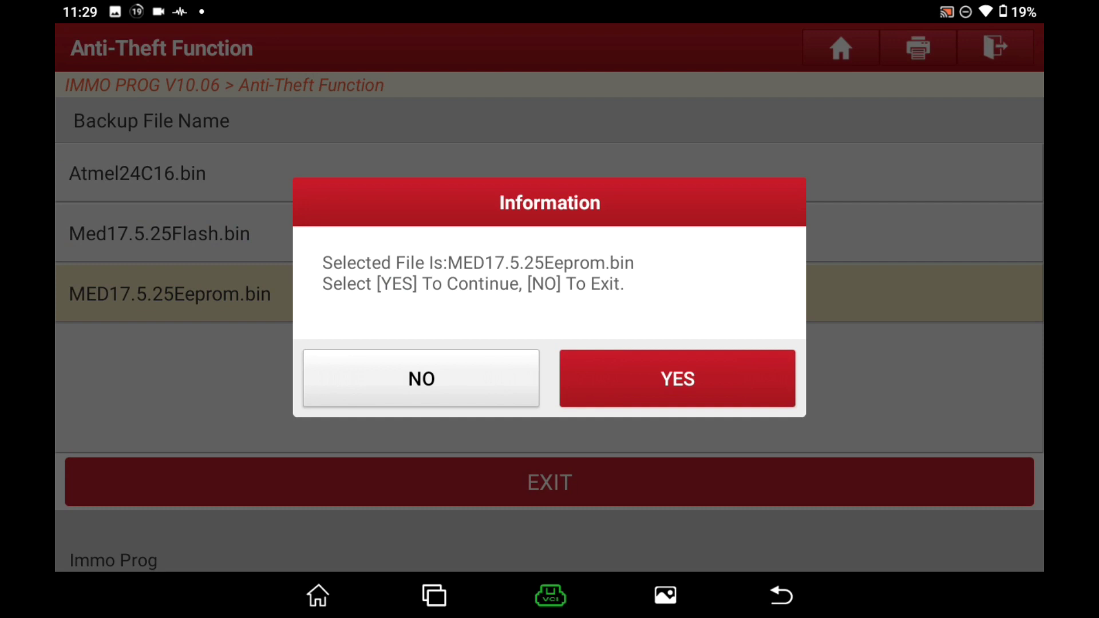
click(677, 378)
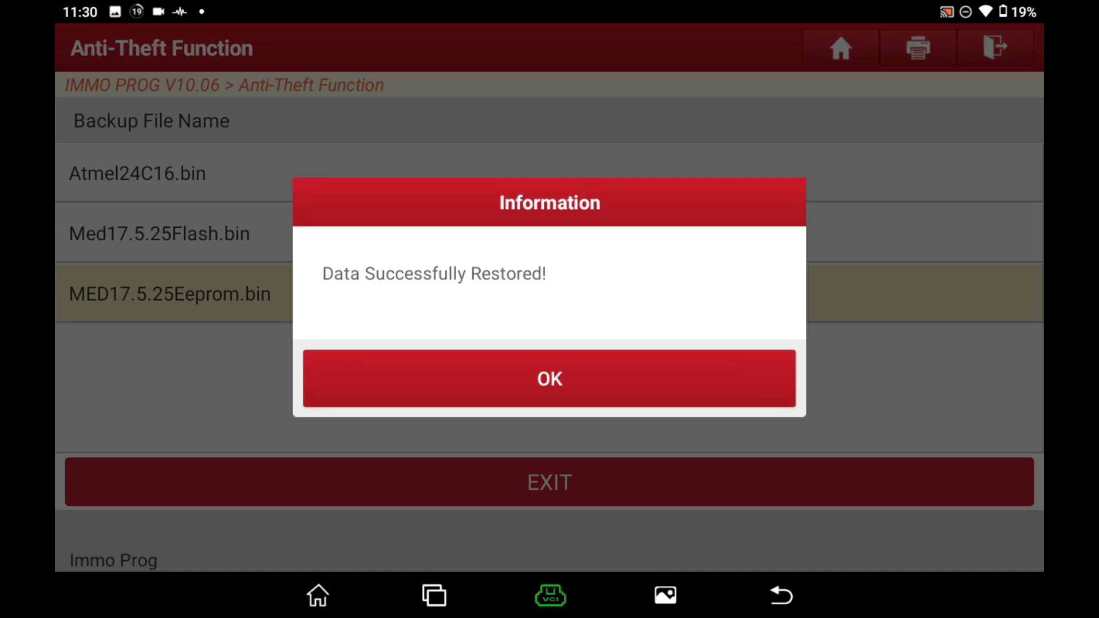
click(550, 378)
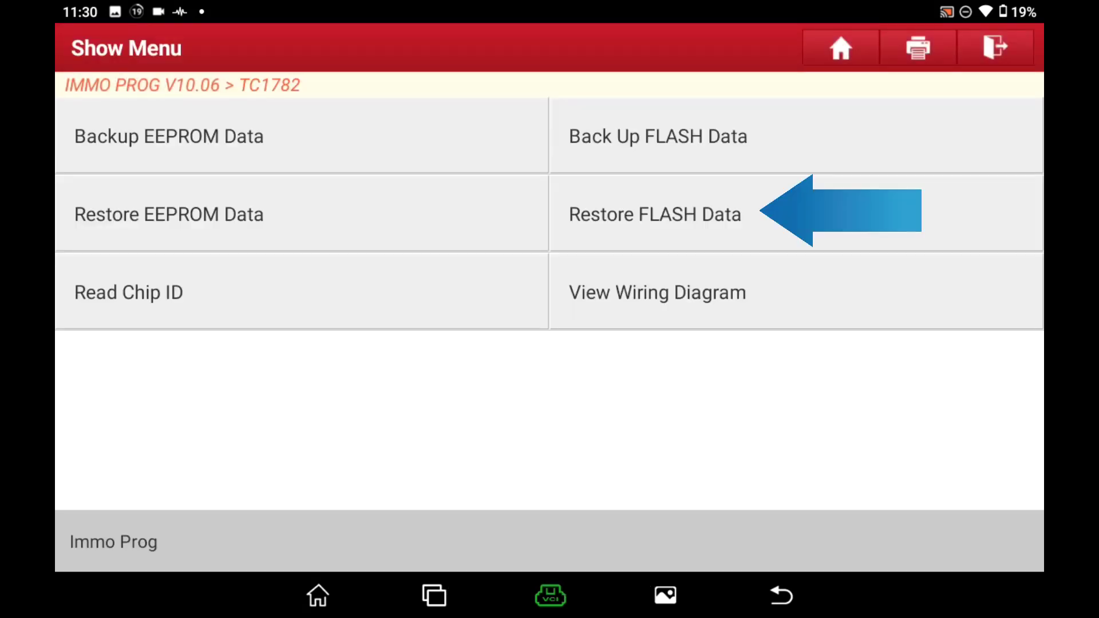
- Start Restore FLASH Data and pick a file from the Backup File Name list
click(655, 214)
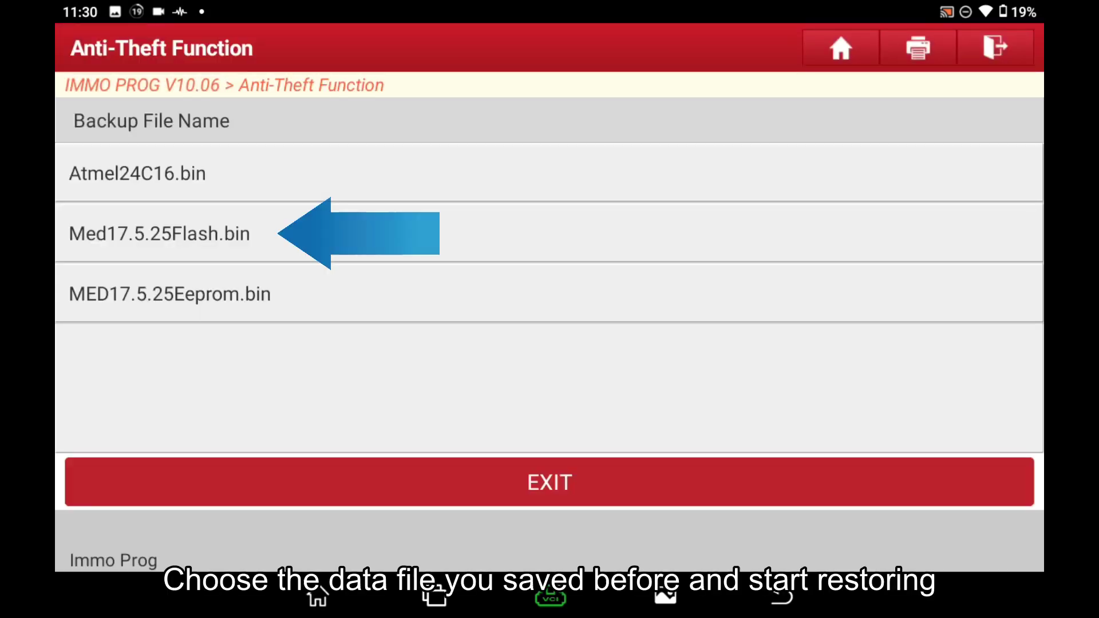
click(169, 294)
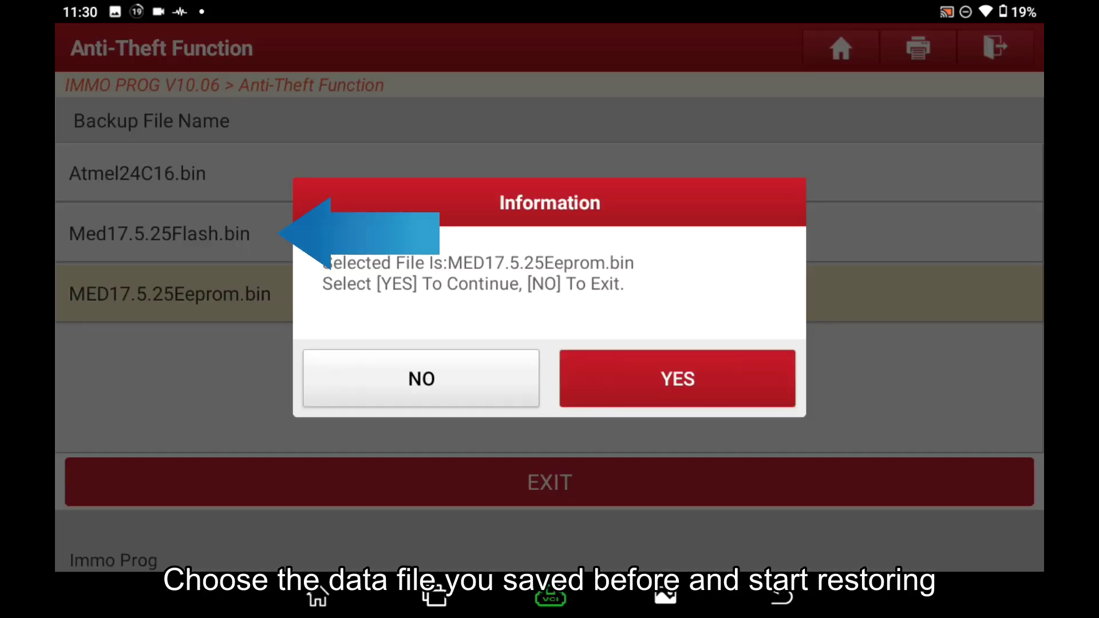